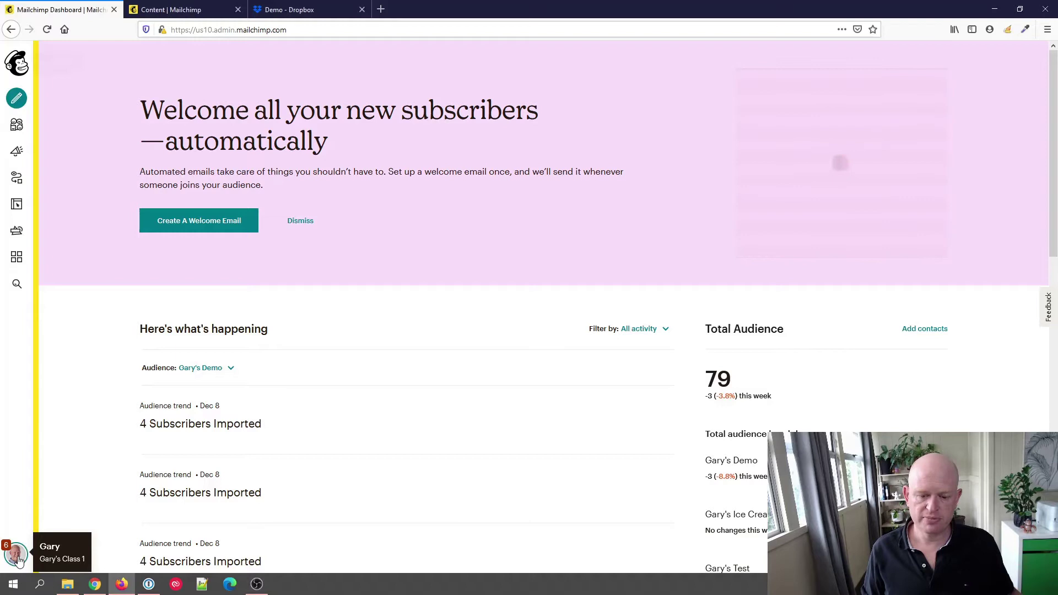
Go to Account Settings › Details and scroll to Default Email Builder, set to New Builder
left_click(17, 557)
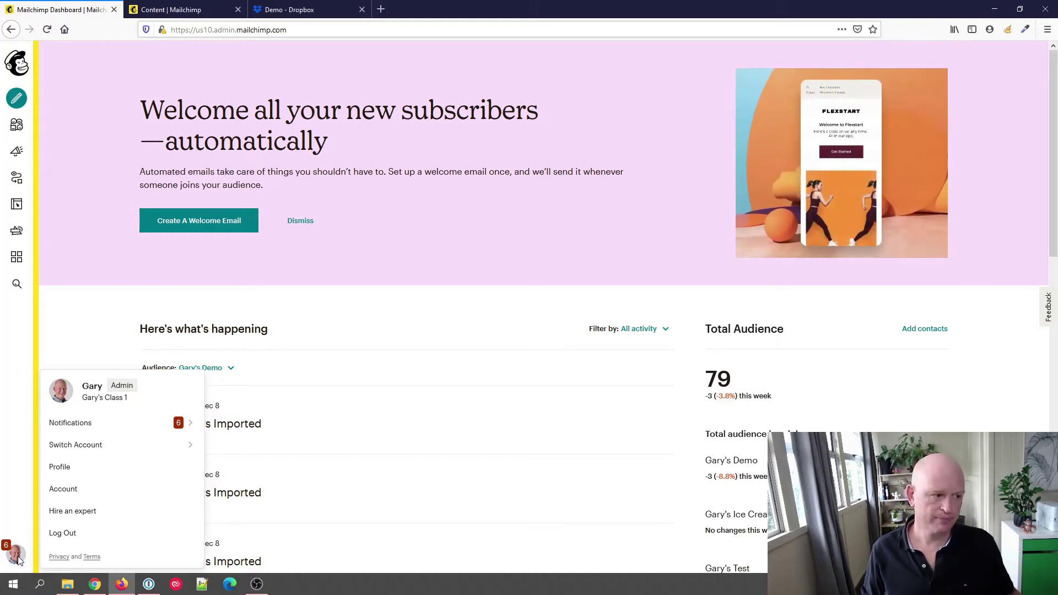
left_click(89, 490)
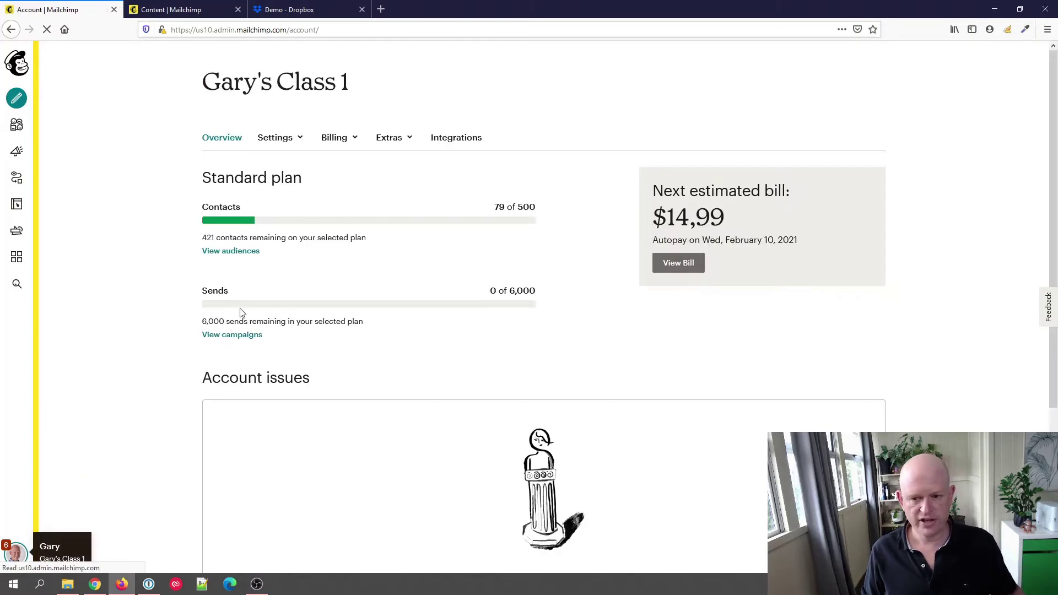
left_click(268, 141)
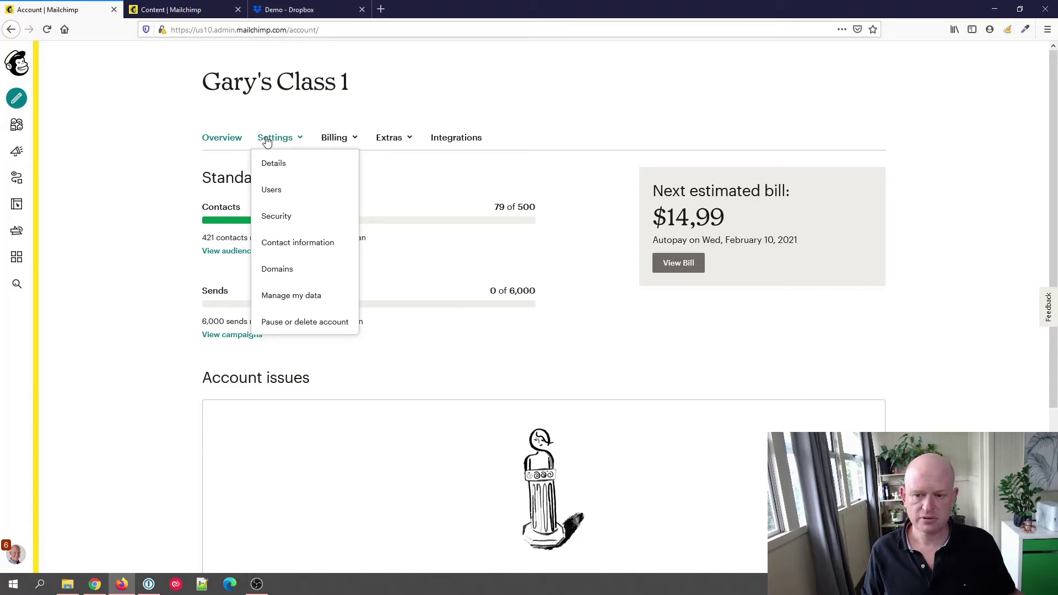
left_click(279, 168)
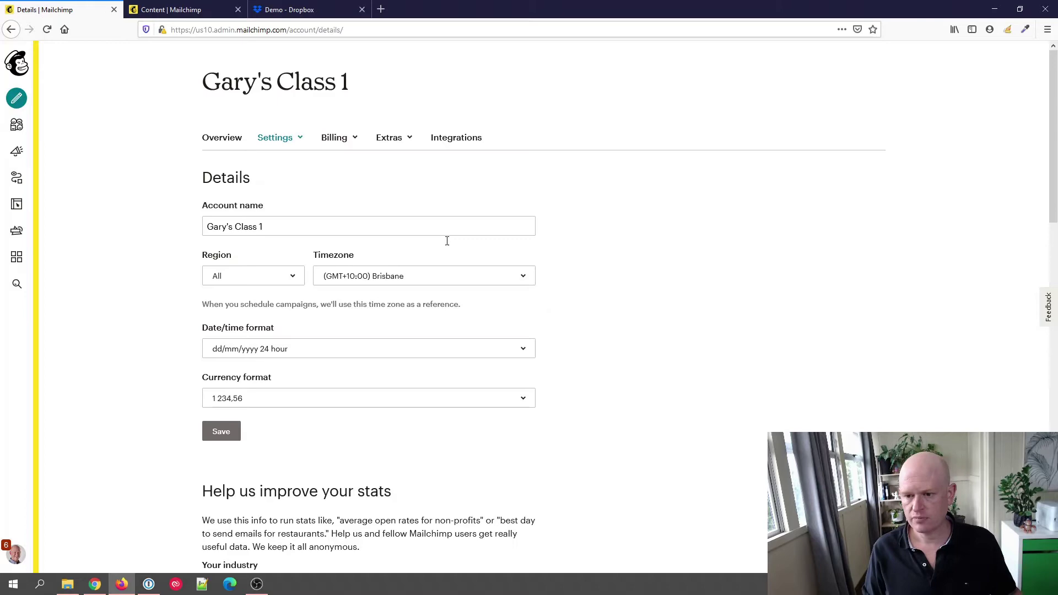
scroll(530, 266, "down", 4)
scroll(531, 266, "down", 6)
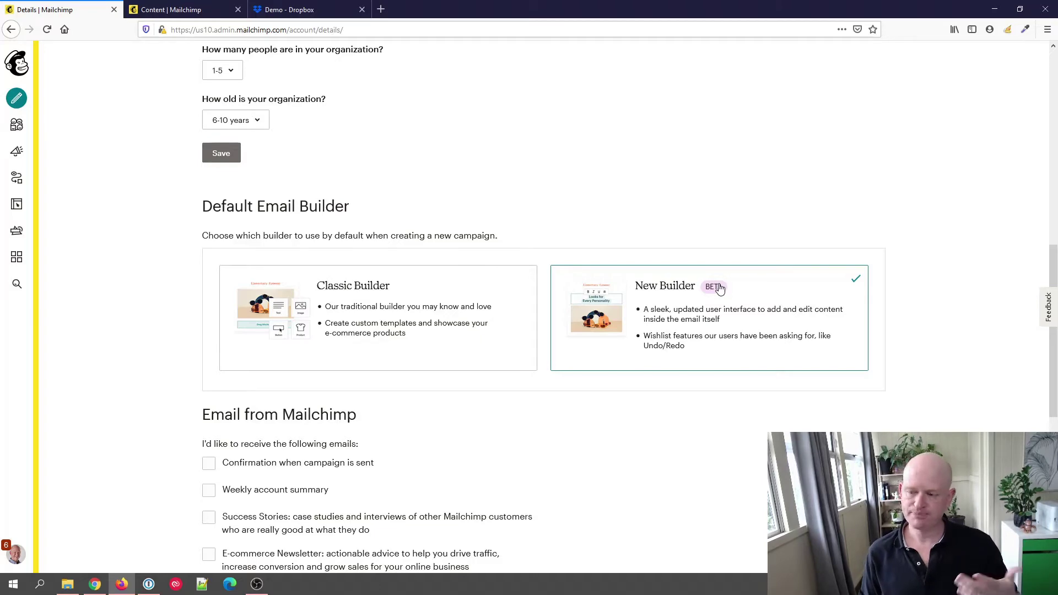
Create an Email campaign named 'Demo' and begin its draft setup
left_click(17, 100)
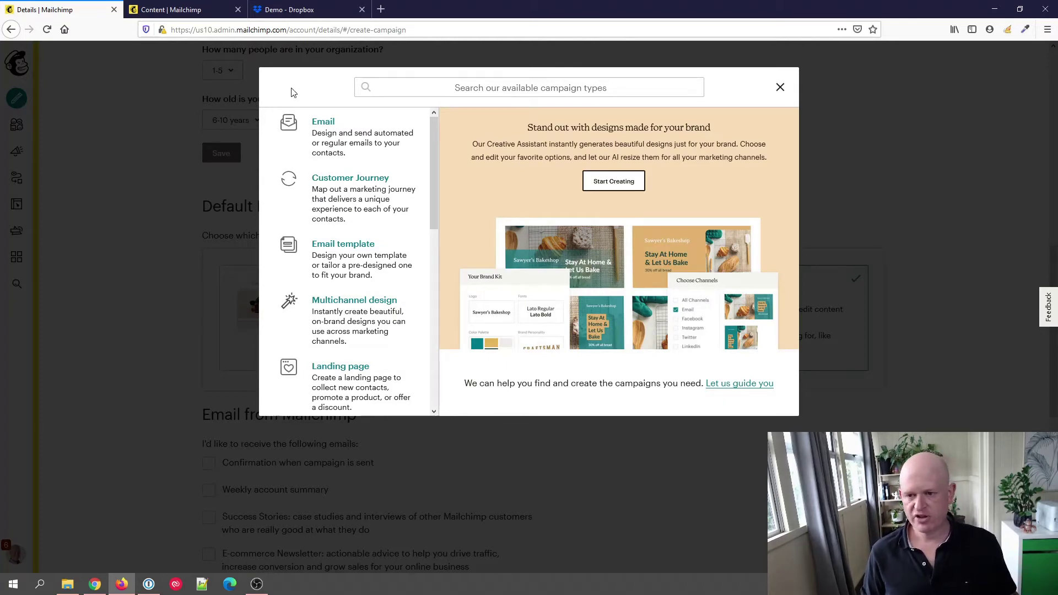
left_click(322, 122)
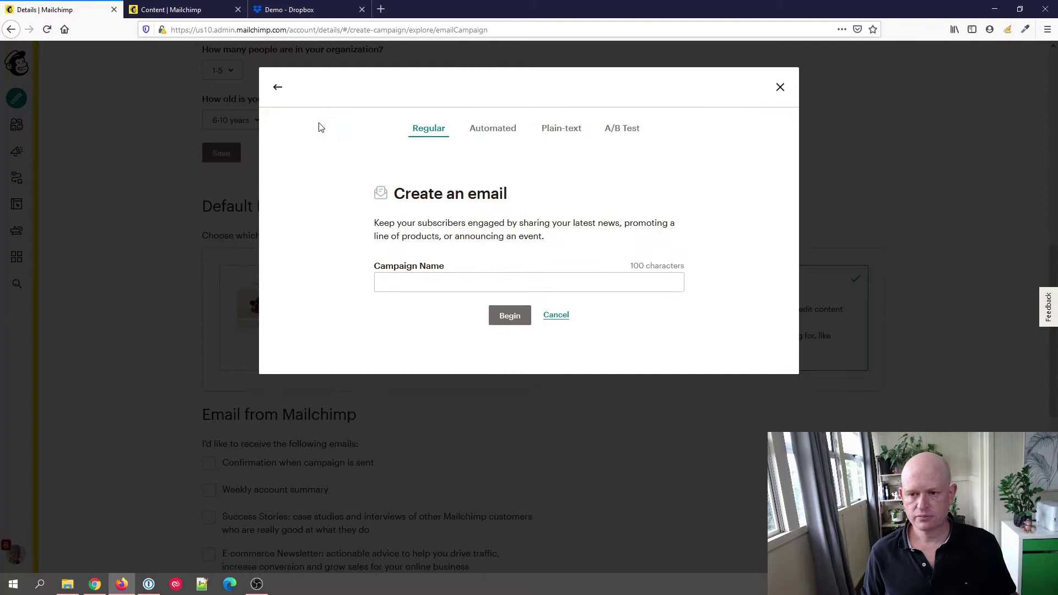
left_click(442, 279)
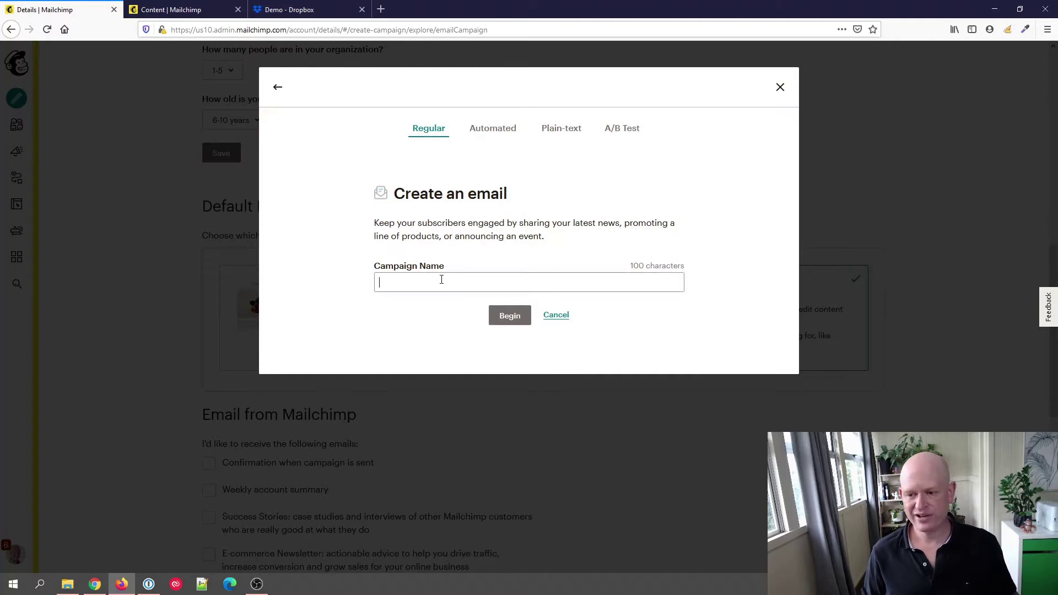
type("D")
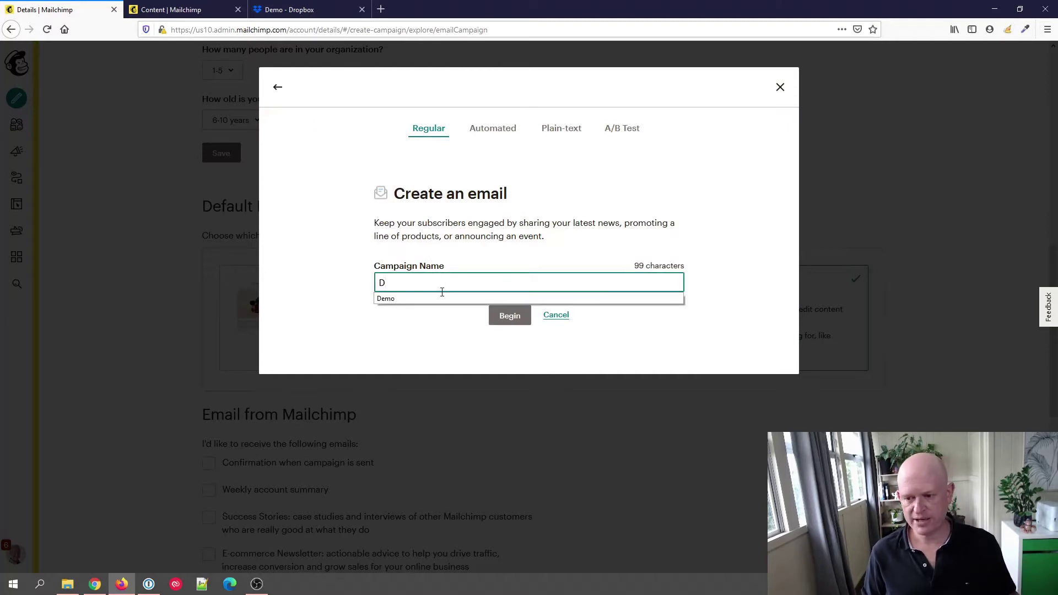
left_click(442, 298)
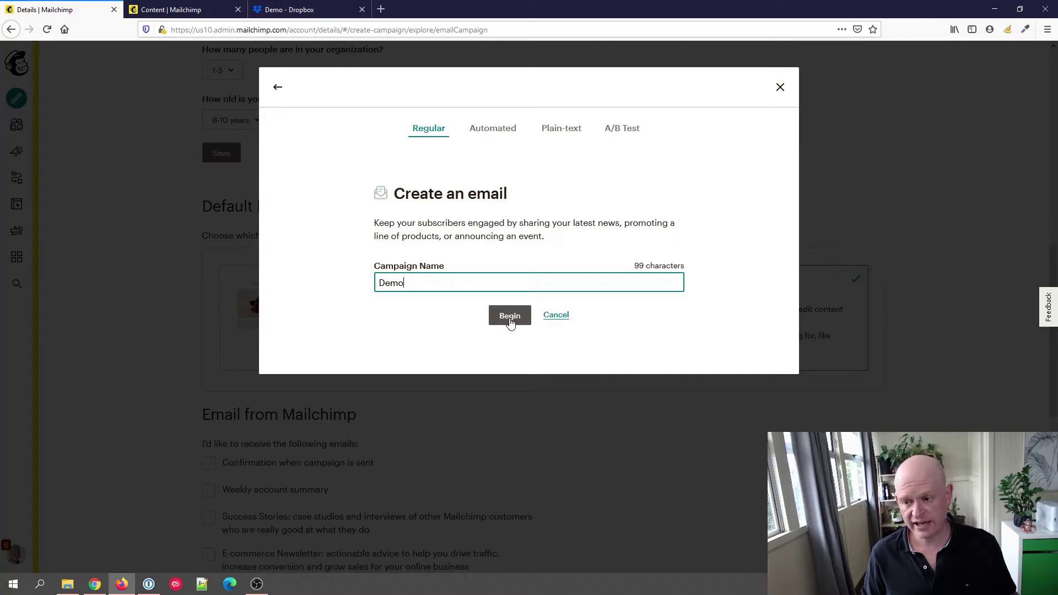
left_click(510, 319)
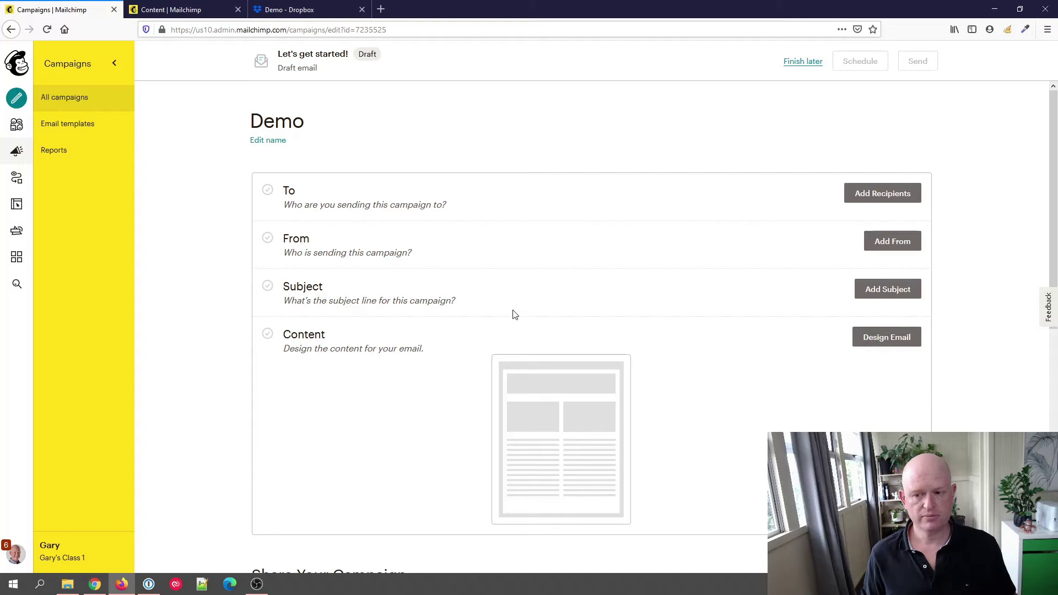
Scroll to the Demo campaign's Content row and start Design Email
scroll(537, 303, "down", 2)
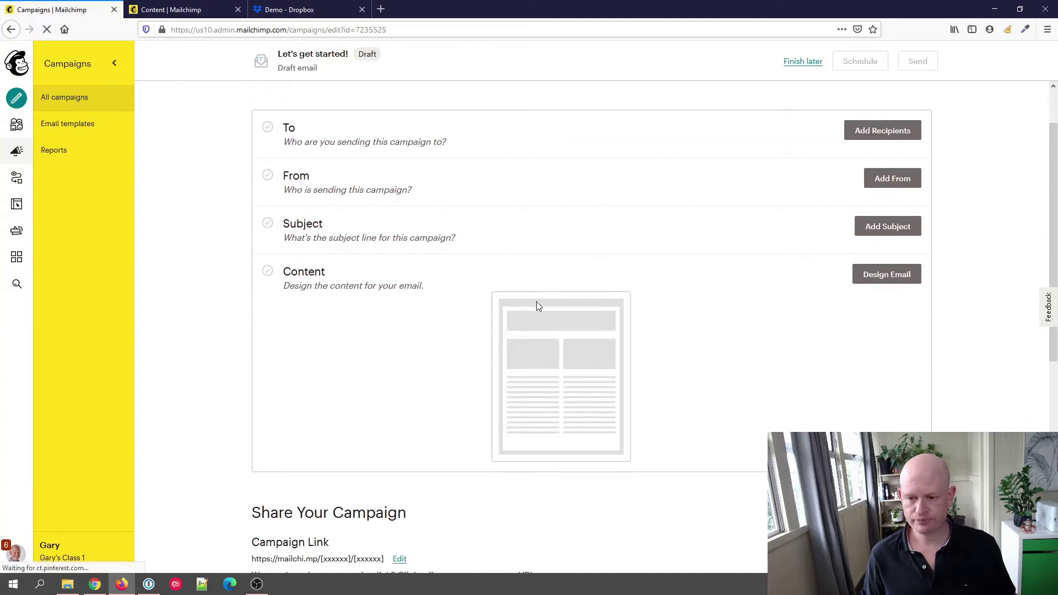
scroll(551, 281, "down", 2)
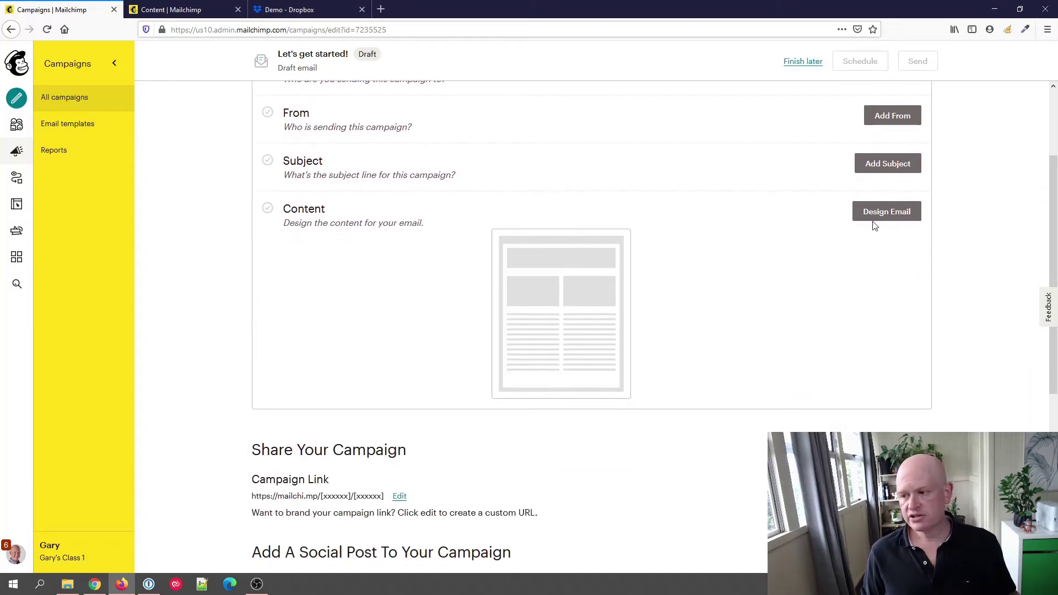
left_click(893, 215)
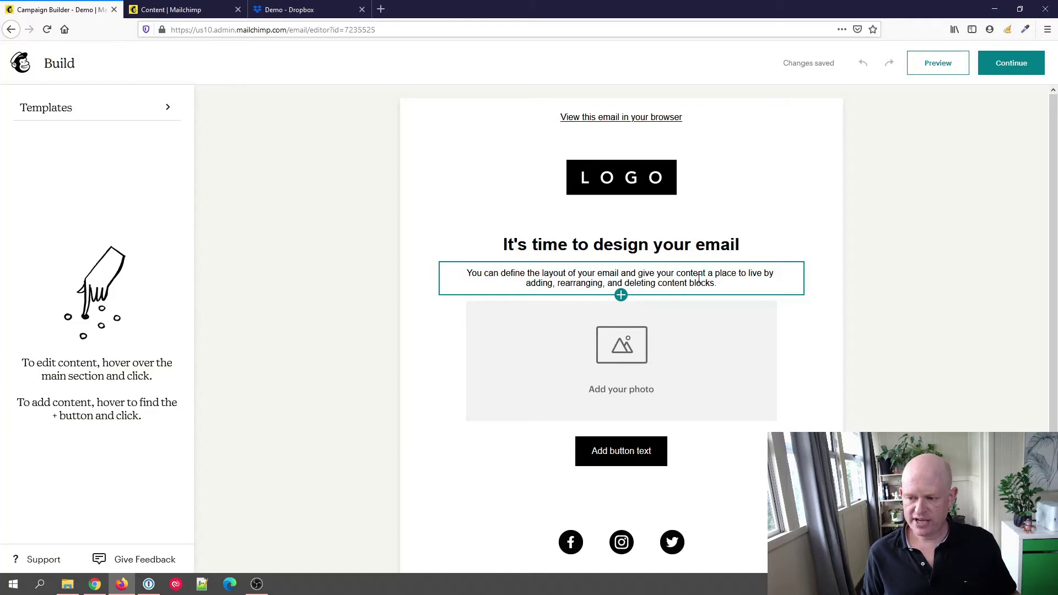
left_click(699, 280)
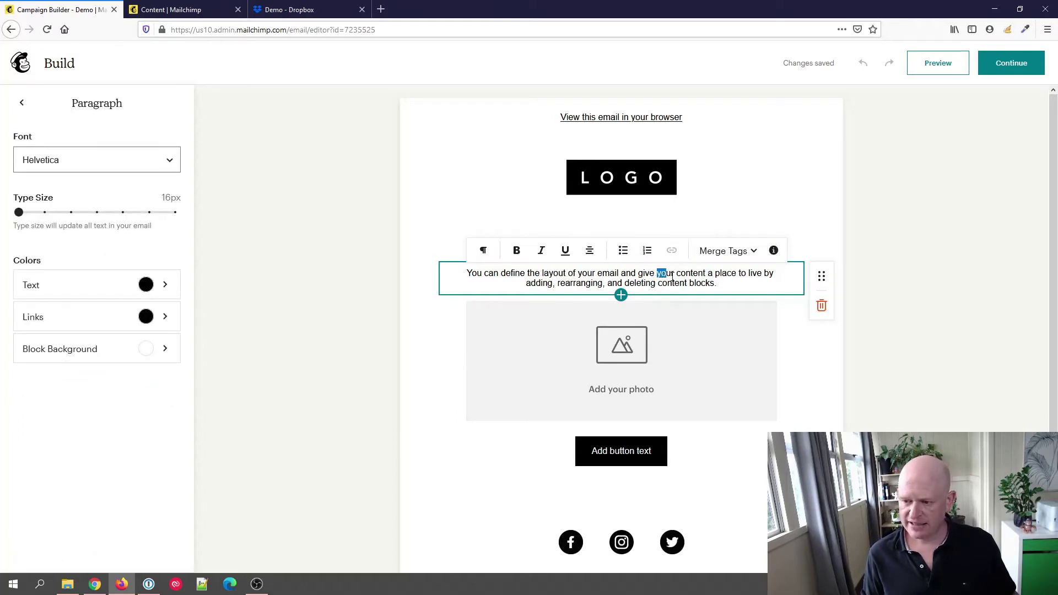
left_click_drag(672, 276, 706, 276)
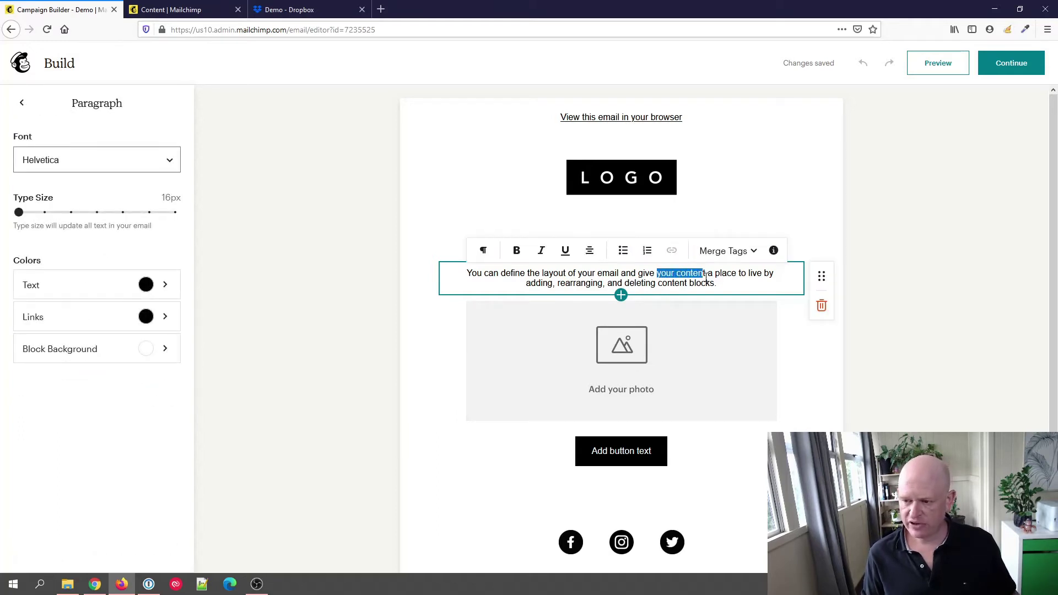
left_click(673, 253)
left_click(691, 300)
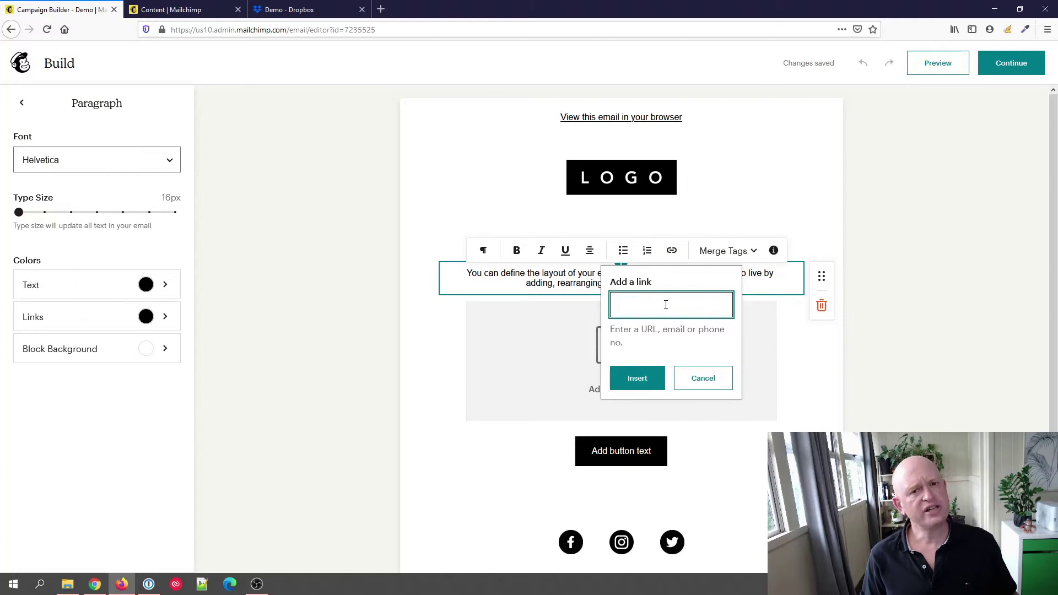
left_click(712, 382)
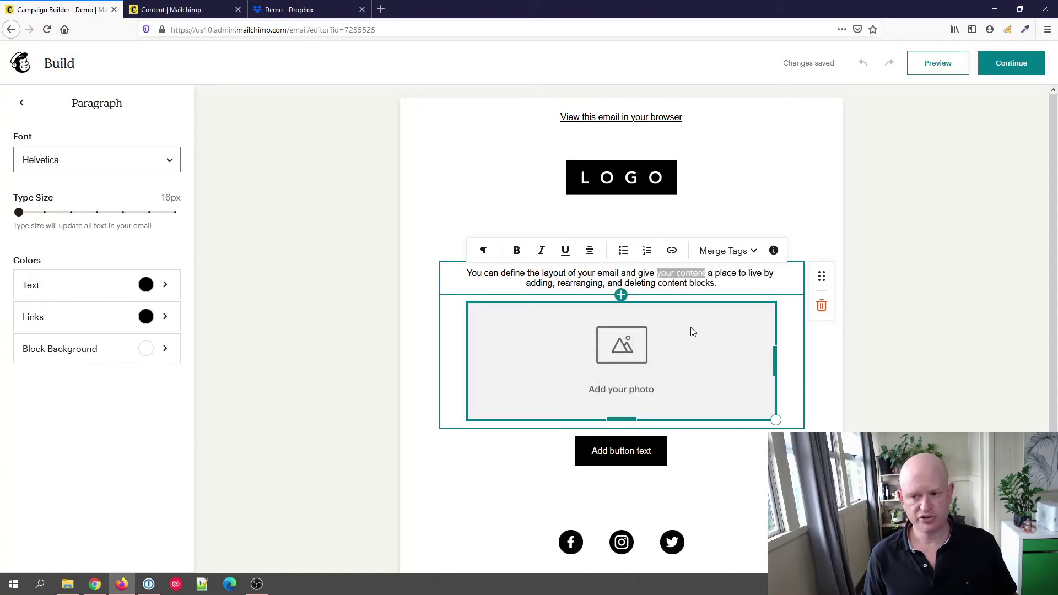
left_click(884, 197)
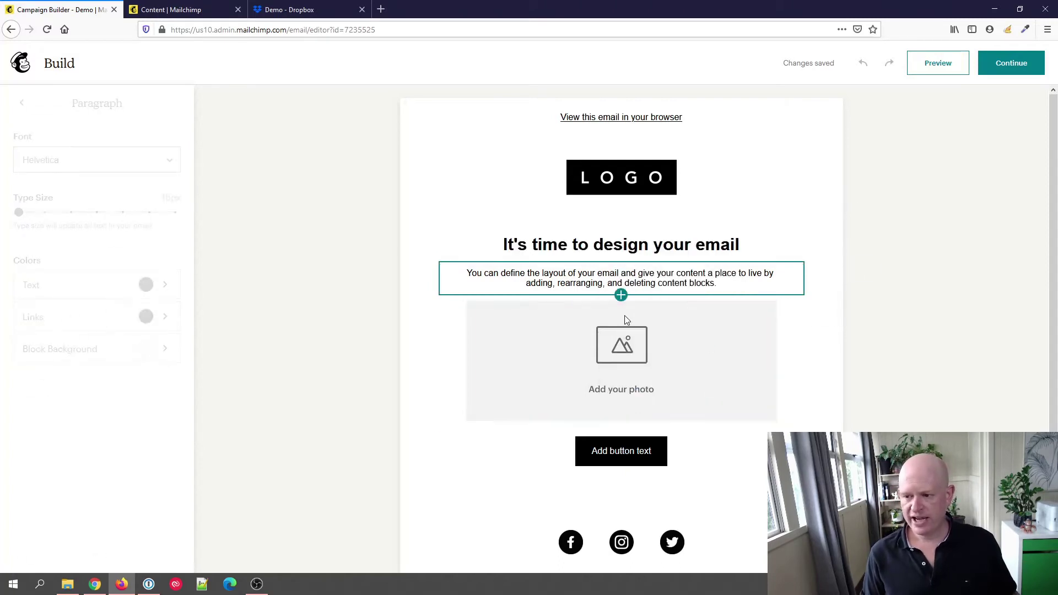
Add a 'Read the whole article' button block below the intro paragraph and edit its Link to field
left_click(621, 296)
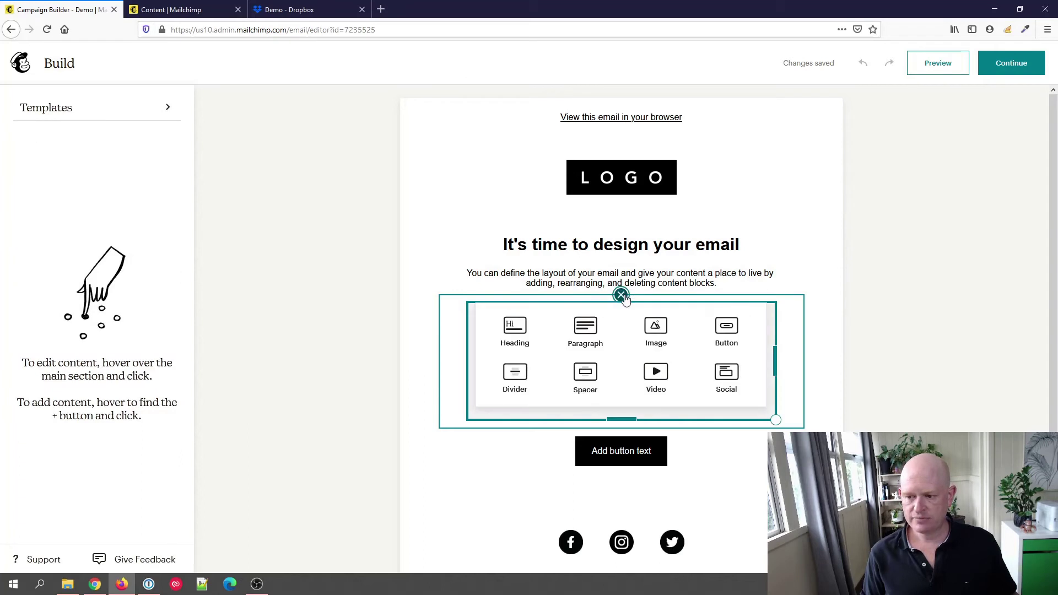
left_click(726, 329)
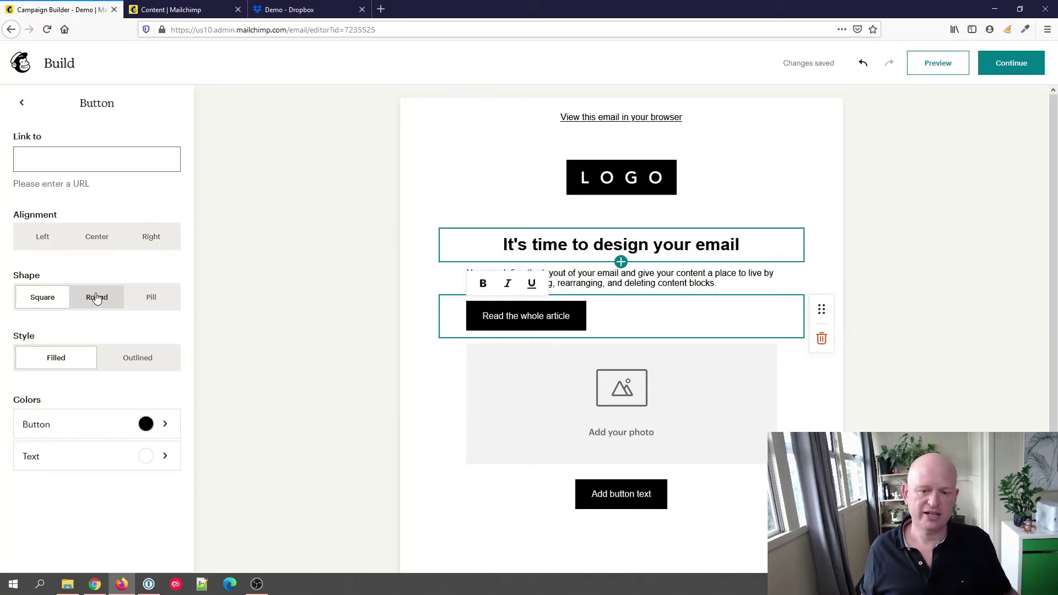
left_click(97, 159)
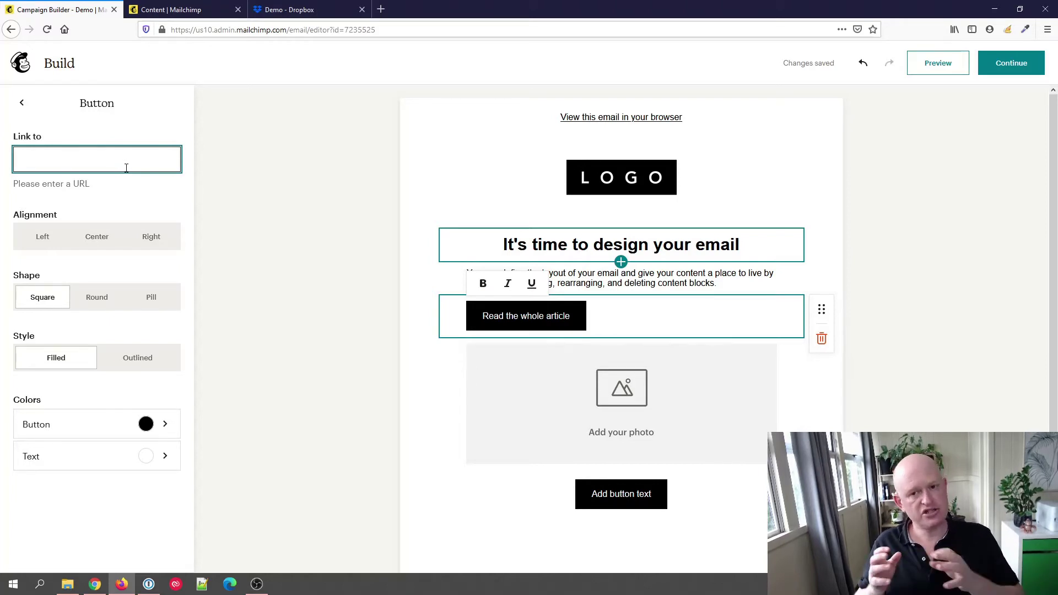
Close the Content Studio file preview to see all files, checking back on the email builder
left_click(178, 6)
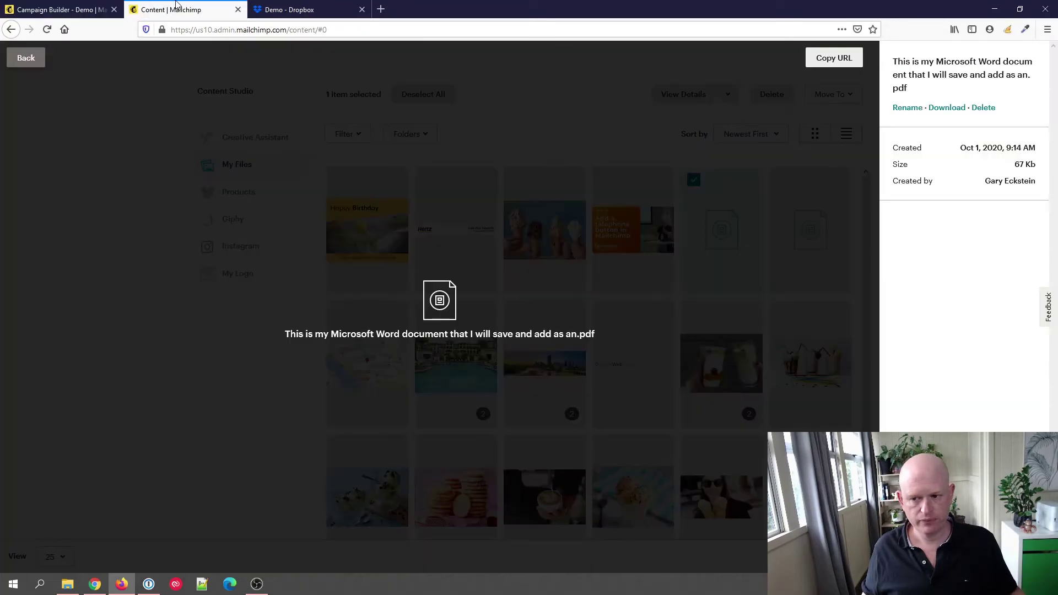
left_click(19, 58)
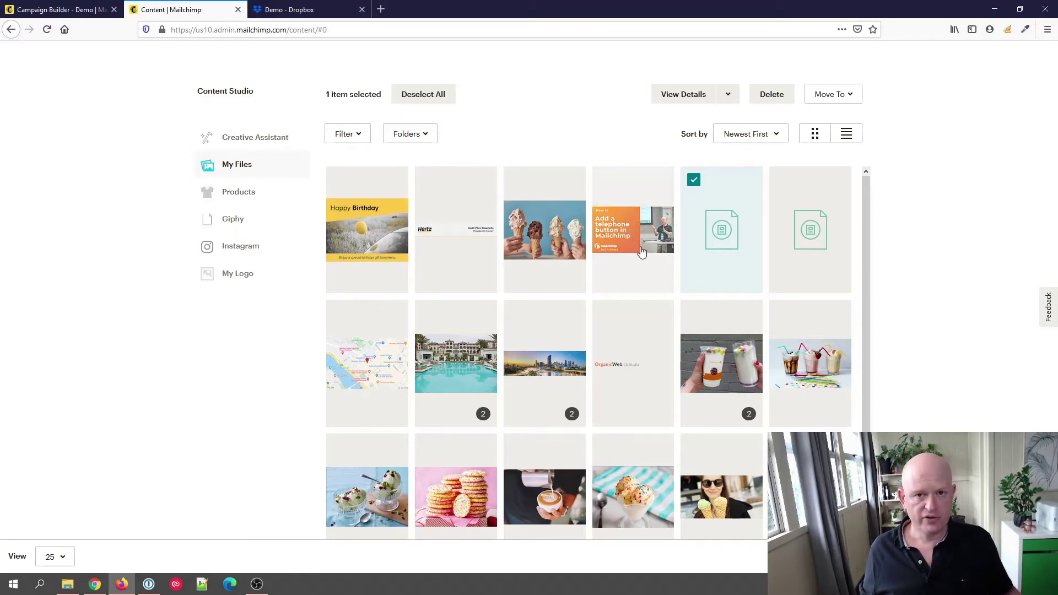
left_click(62, 8)
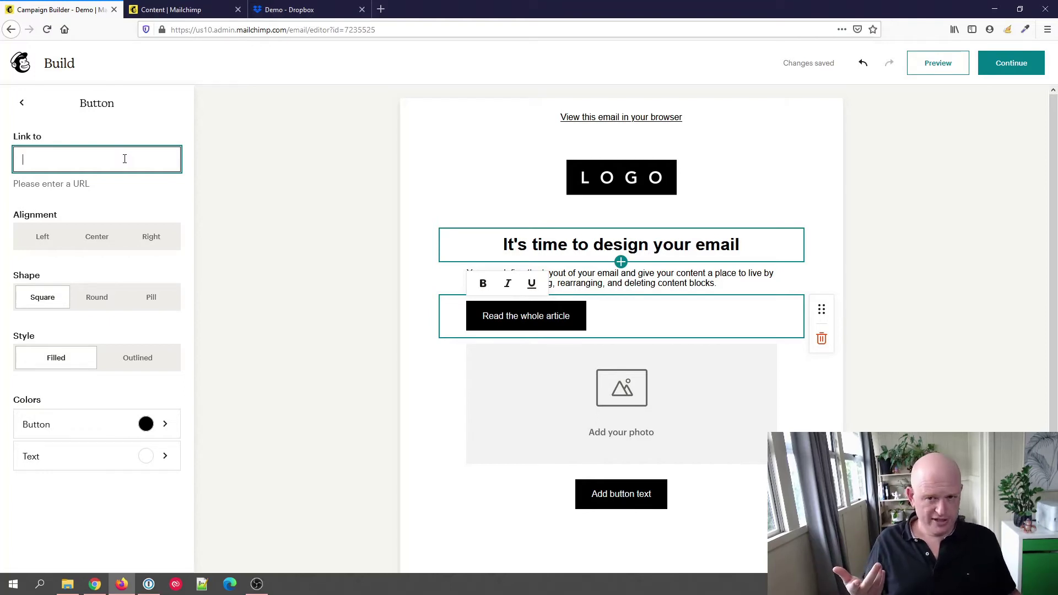
left_click(184, 10)
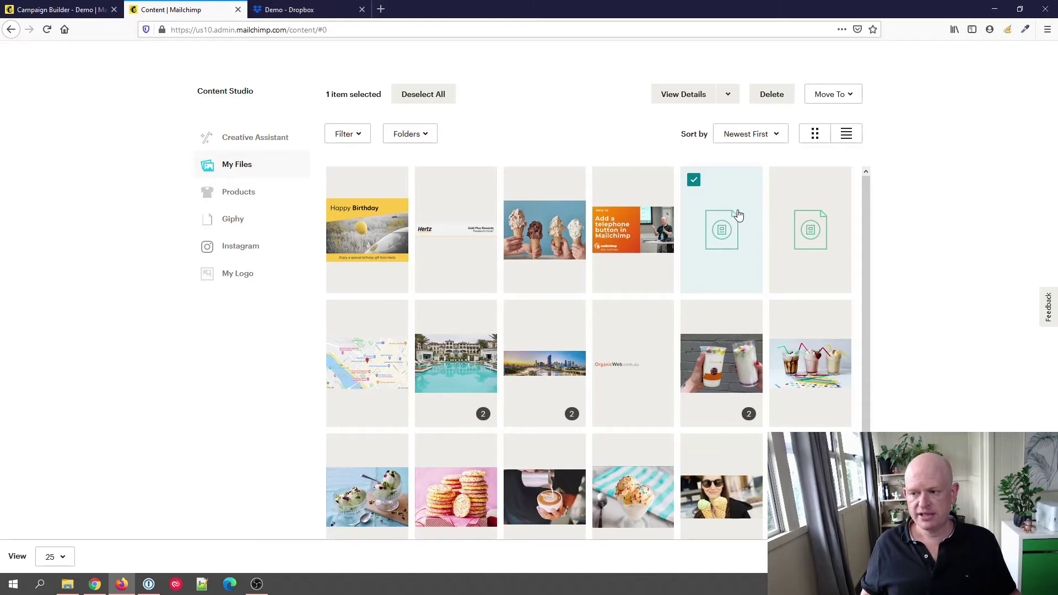
Copy the PDF's Content Studio URL and paste it into the button's Link to field
left_click(687, 98)
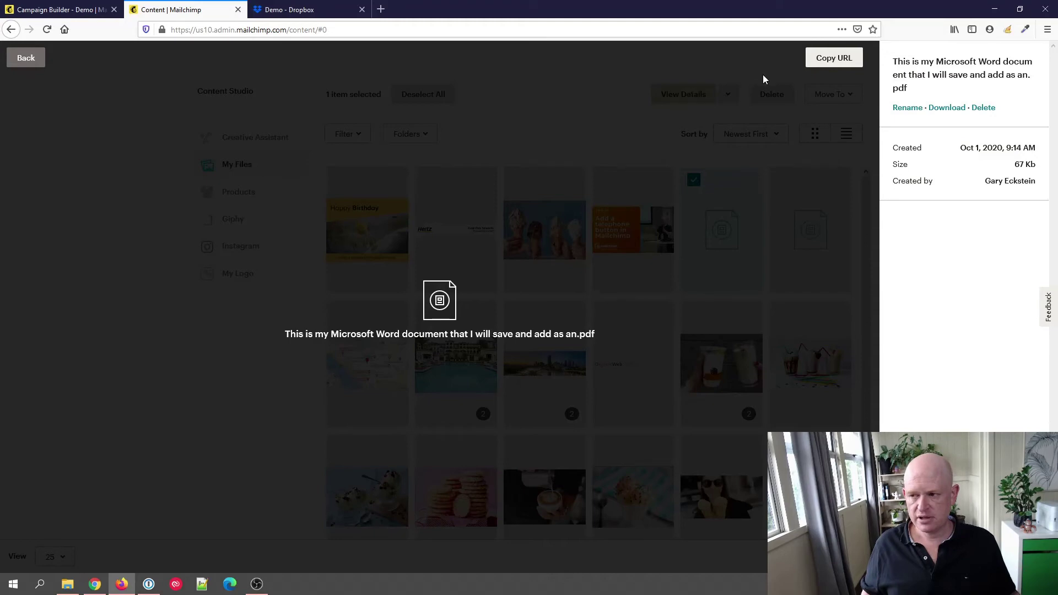
left_click(827, 63)
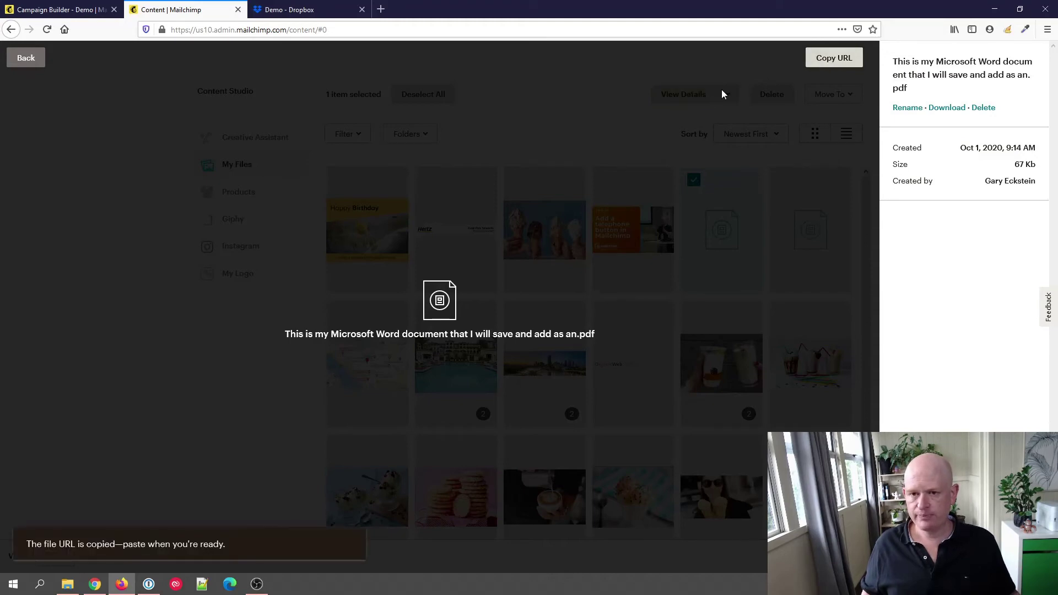
left_click(75, 8)
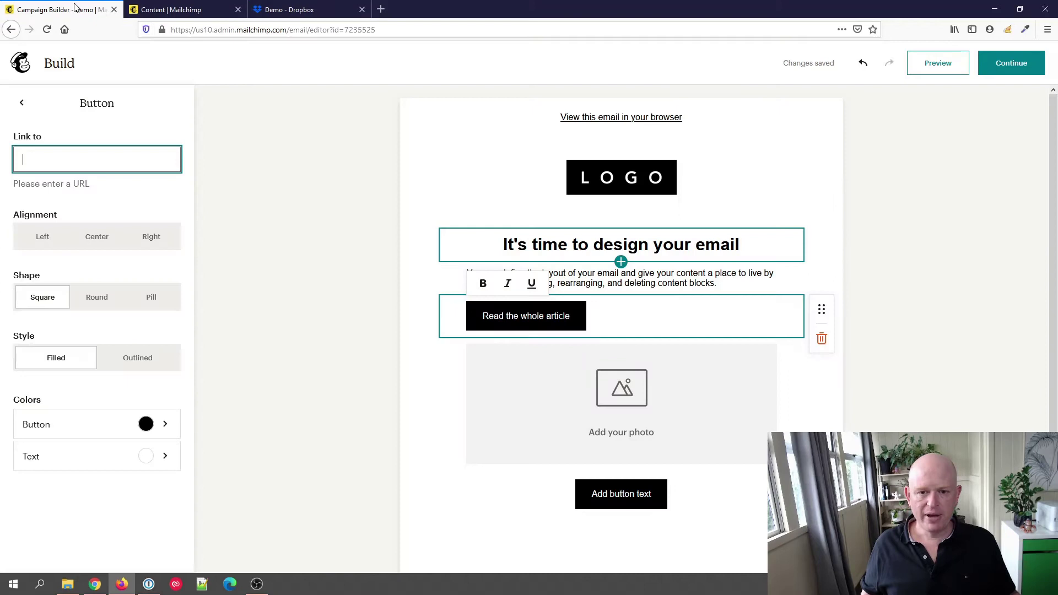
left_click(93, 164)
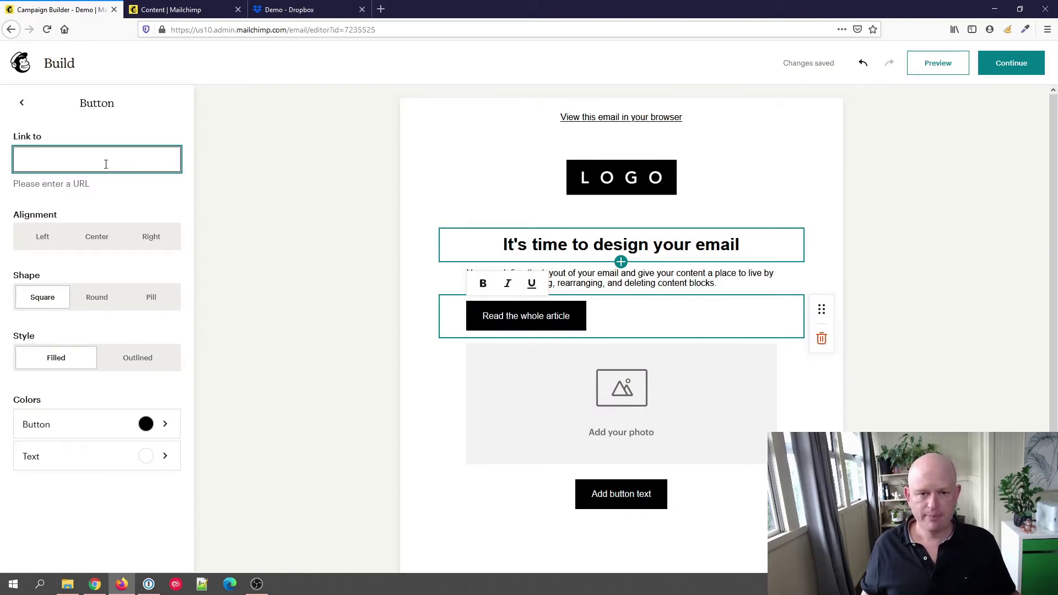
key("ctrl+v")
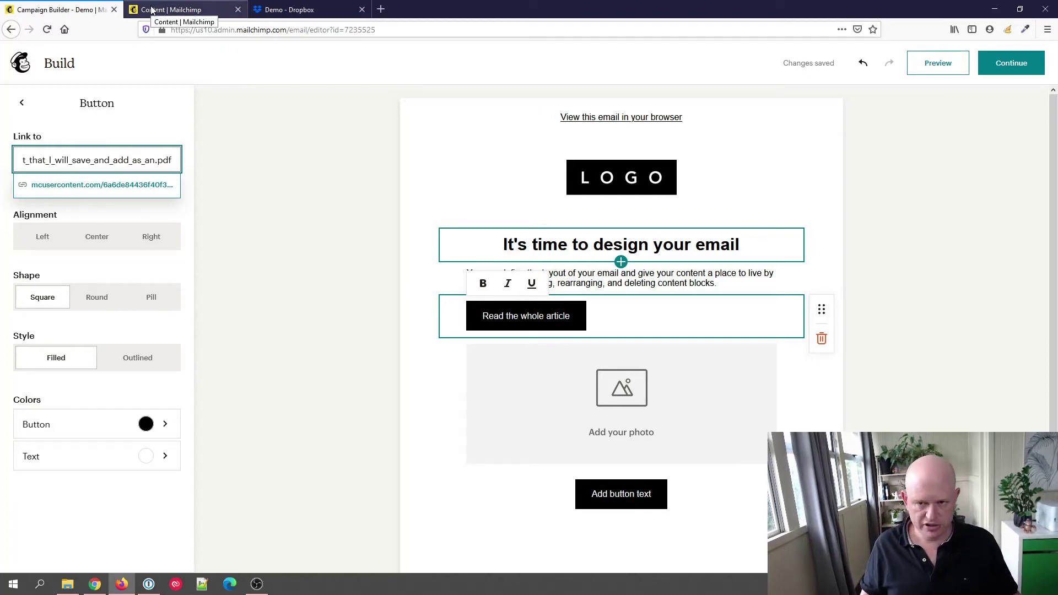
left_click(307, 11)
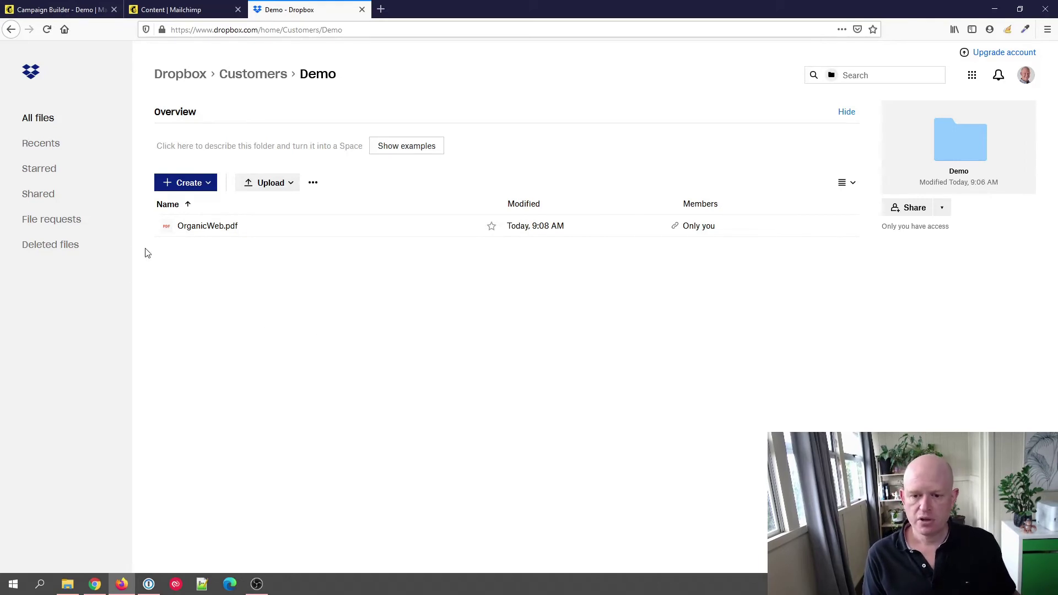
Share OrganicWeb.pdf, leave its link settings unchanged, and copy the view-only link
left_click(144, 228)
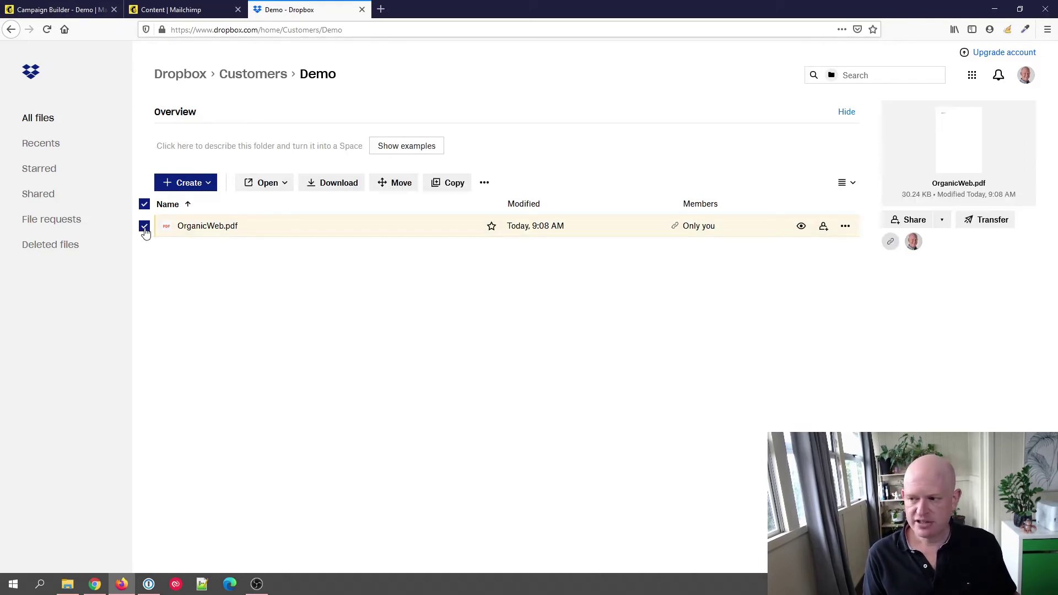
left_click(916, 221)
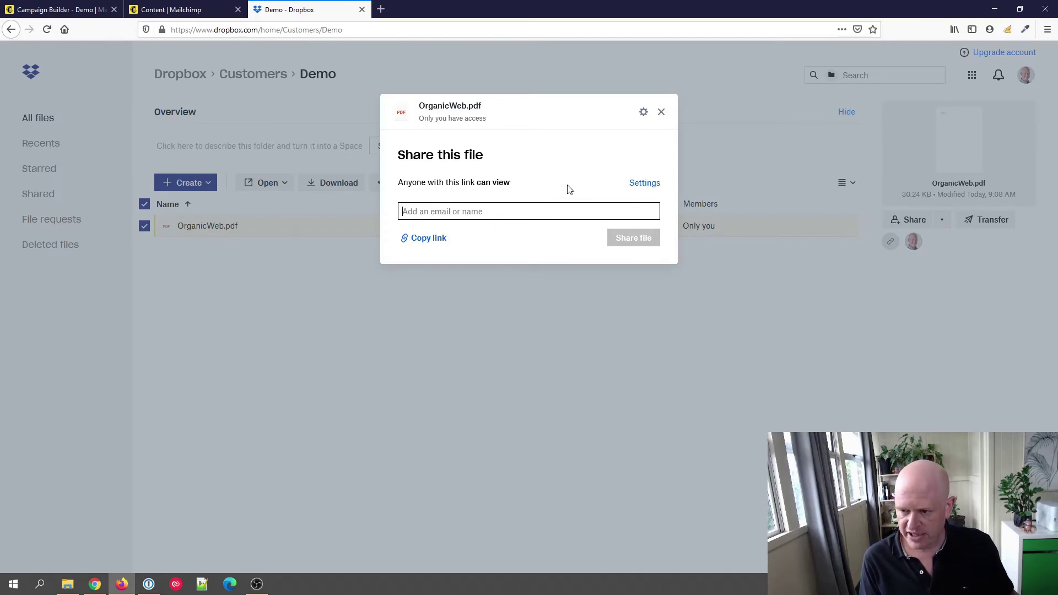
left_click(655, 188)
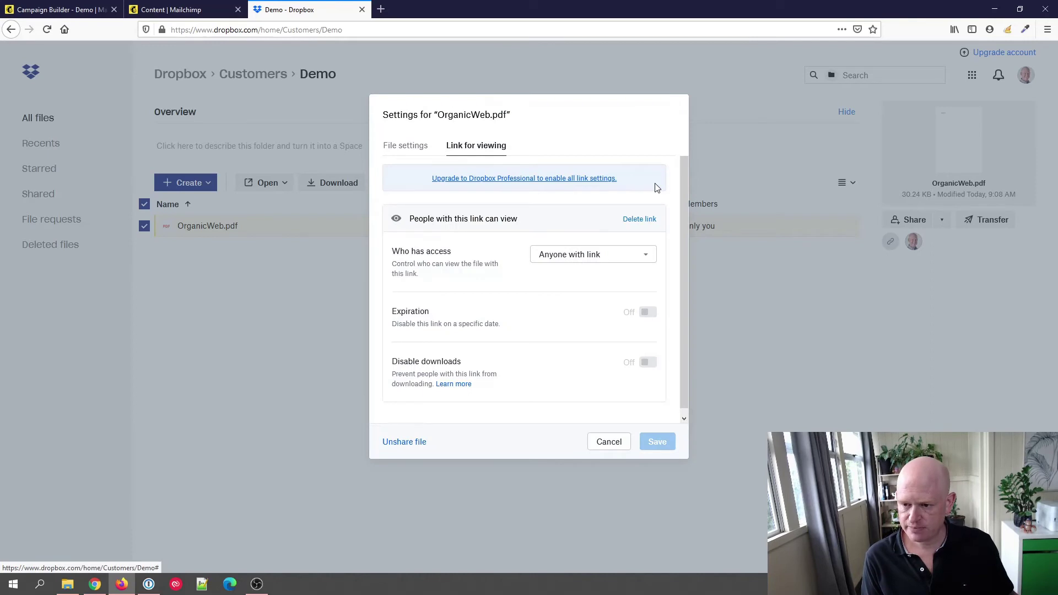
mouse_move(686, 189)
left_mouse_down()
mouse_move(689, 210)
mouse_move(686, 187)
left_mouse_up()
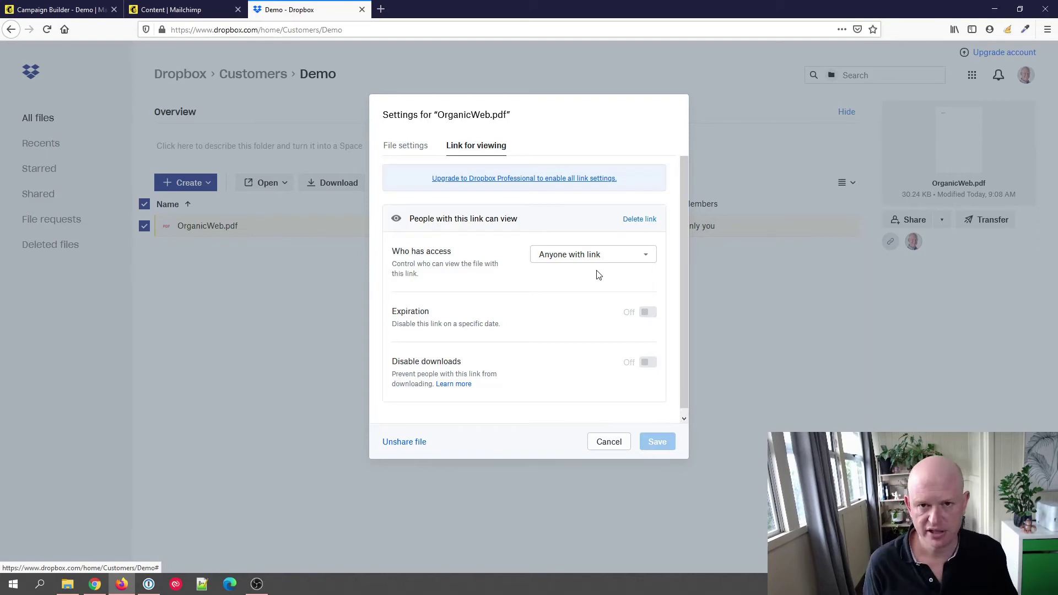
left_click(615, 443)
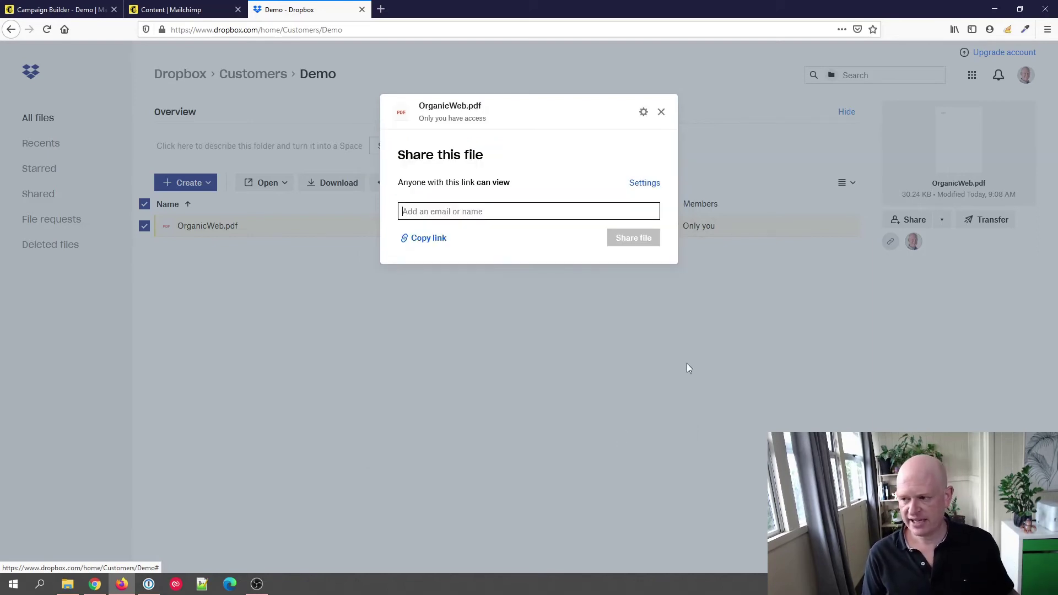
left_click(429, 240)
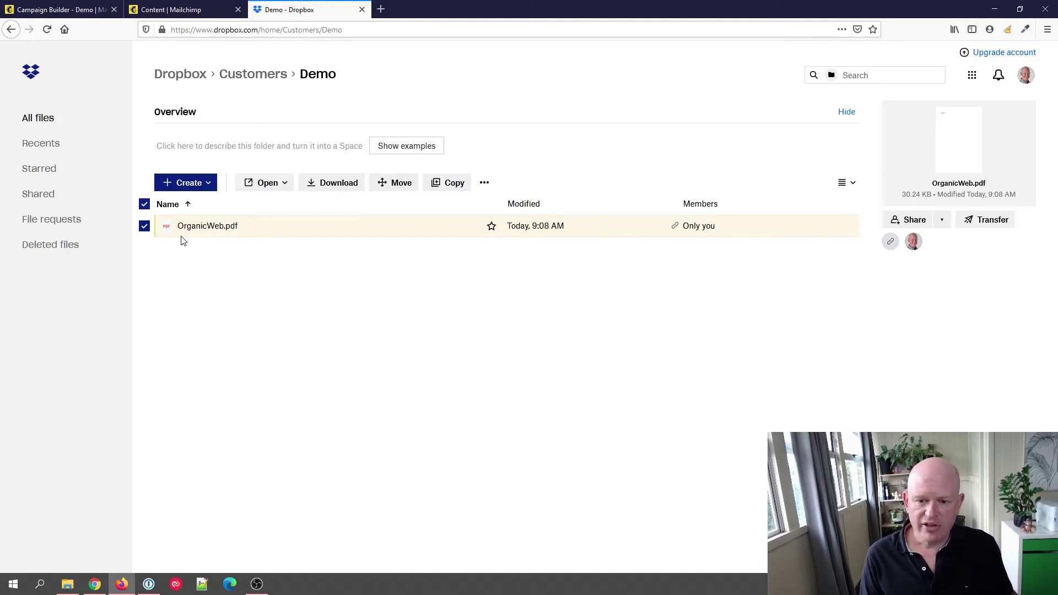
Replace the button's Content Studio link with the pasted Dropbox share link and confirm it
left_click(48, 7)
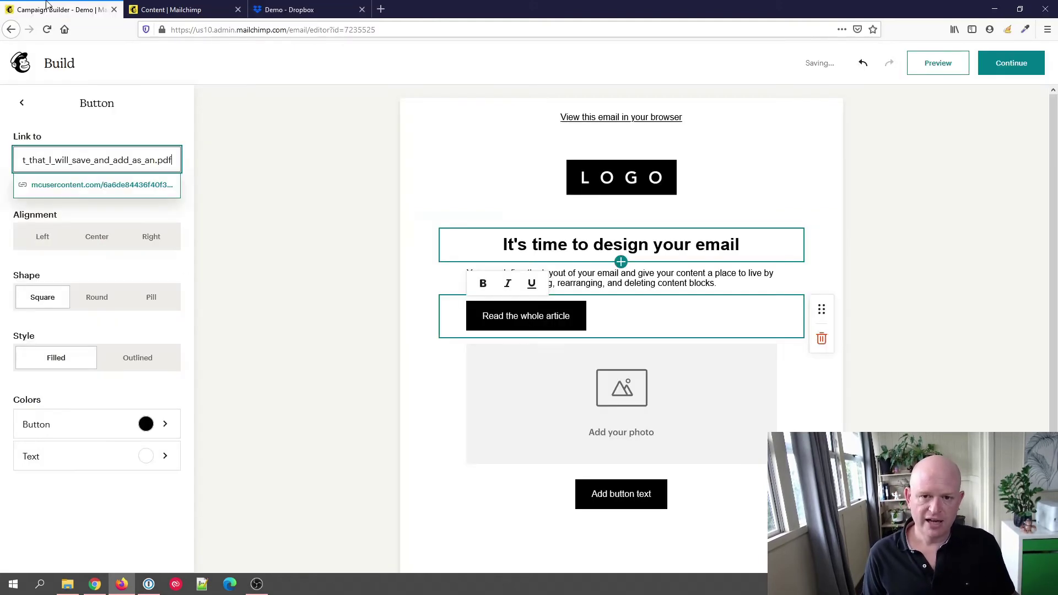
left_click(90, 165)
key("ctrl+a")
key("ctrl+v")
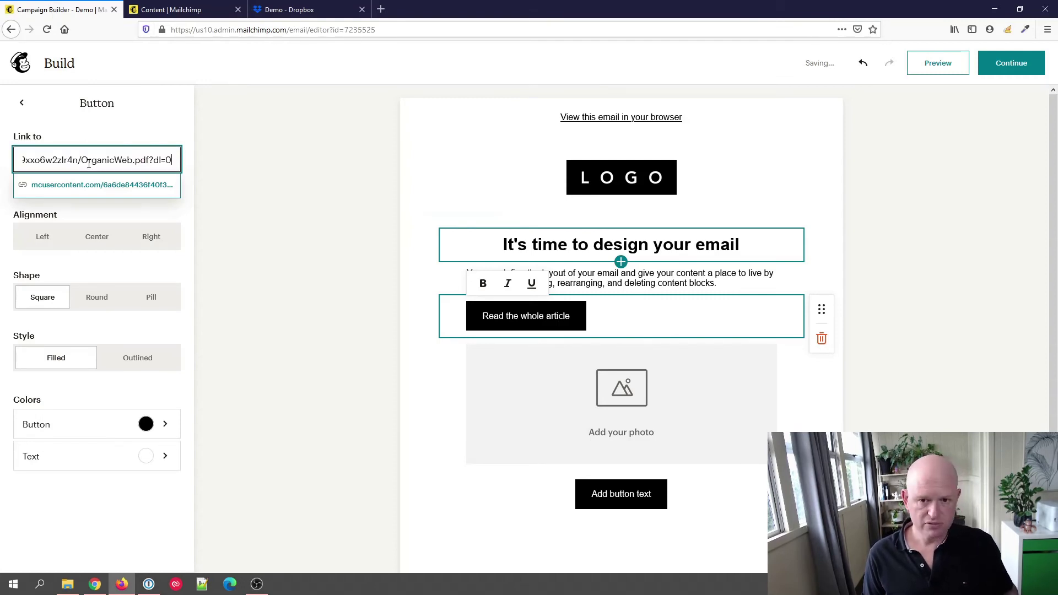
left_click(253, 187)
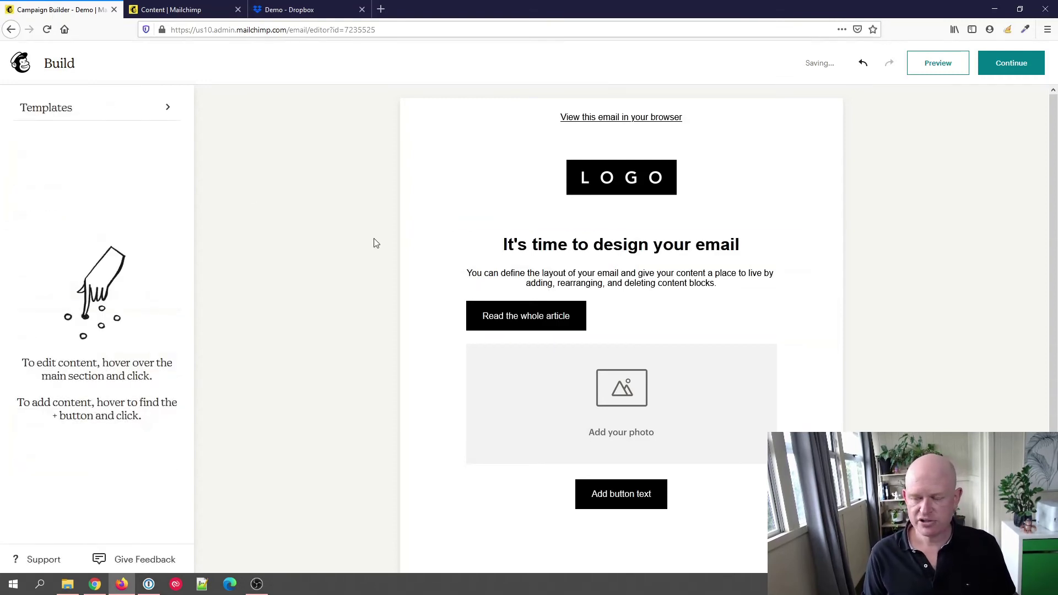
left_click(647, 317)
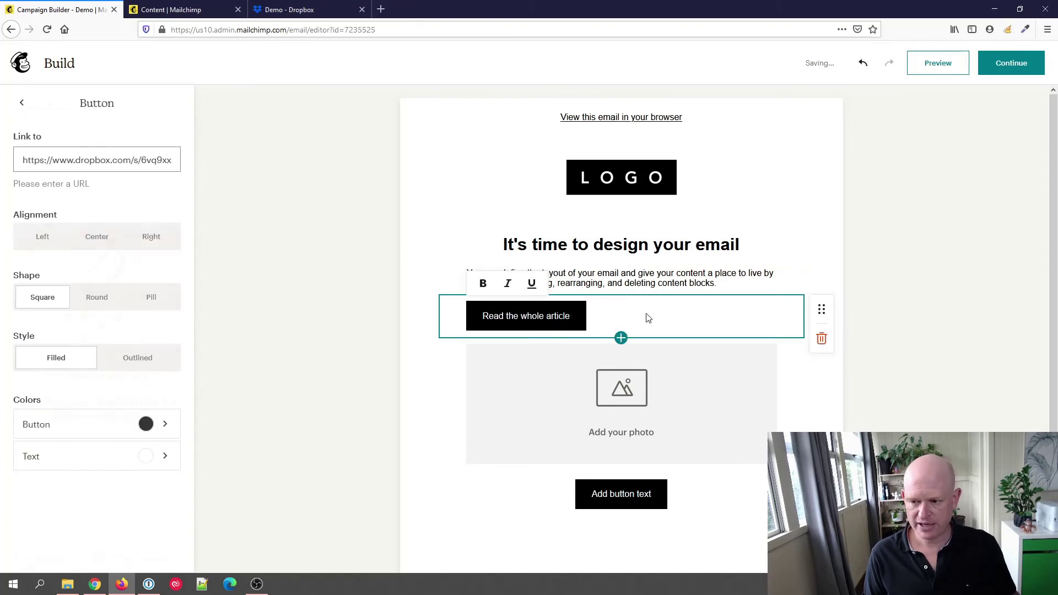
left_click(325, 305)
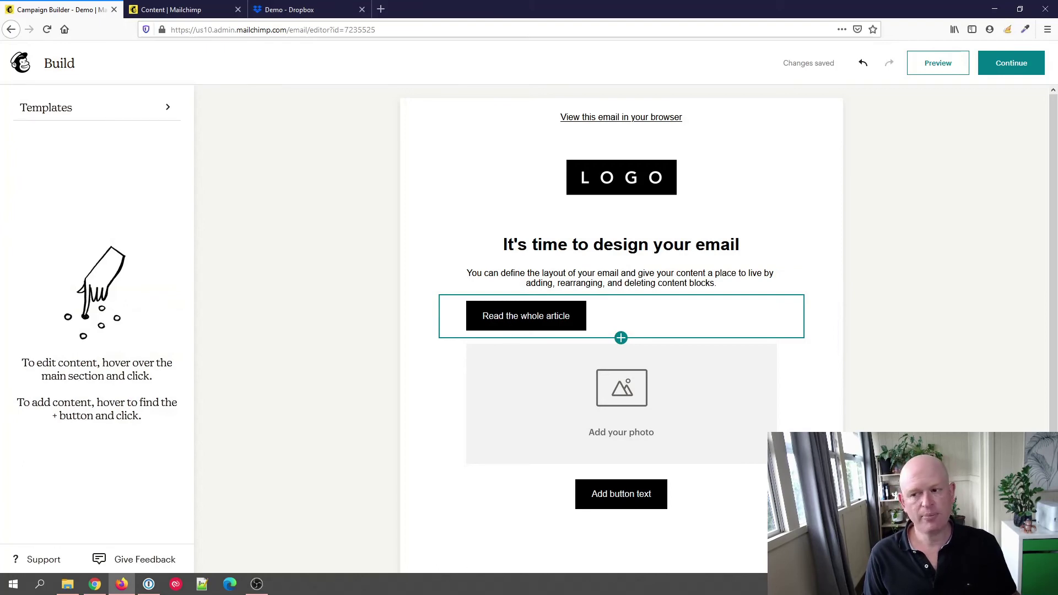
left_click(289, 9)
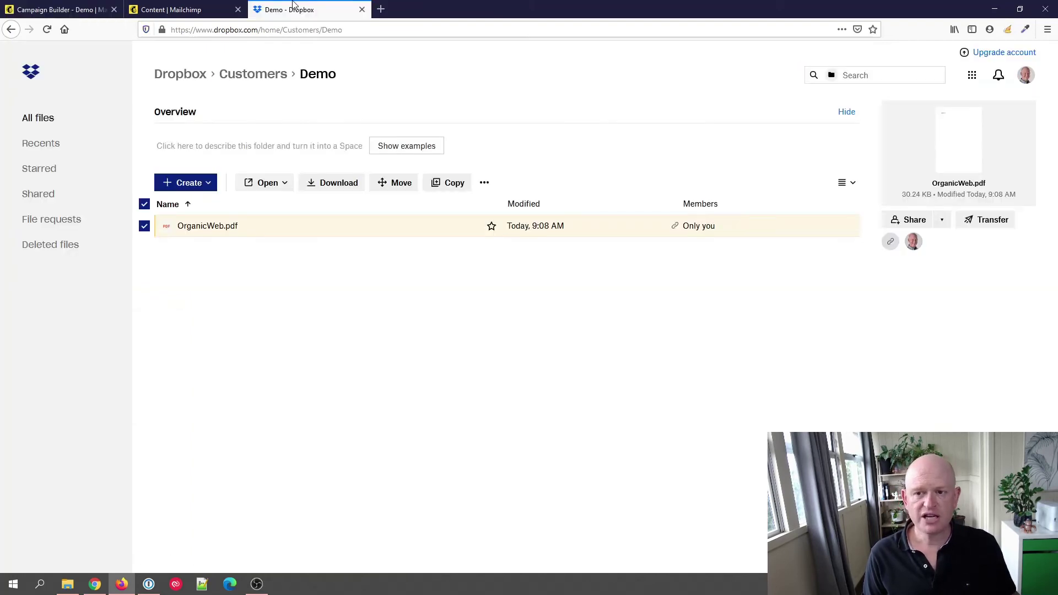
left_click(83, 10)
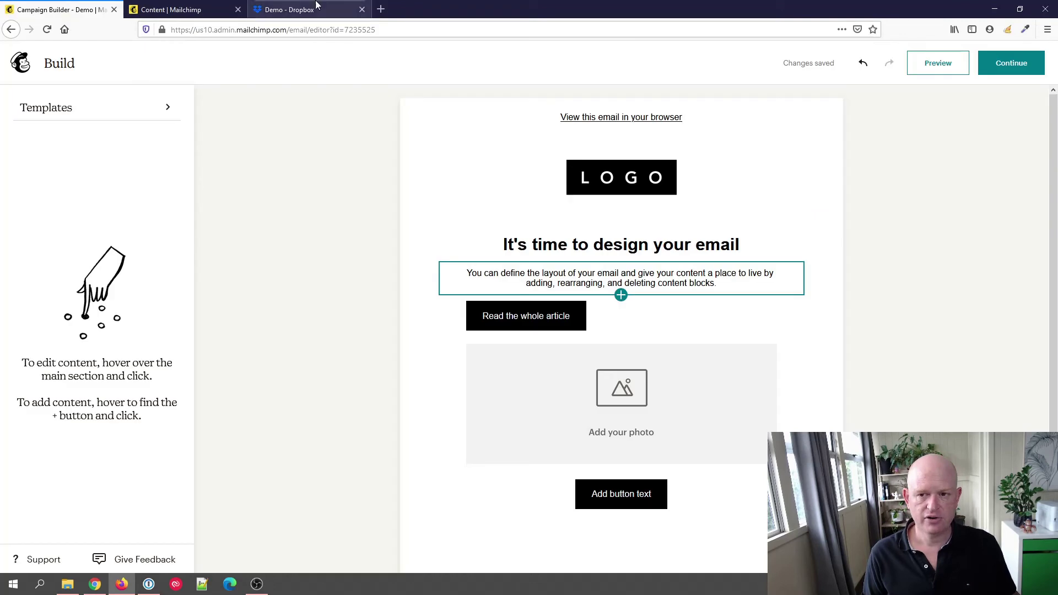
left_click(317, 7)
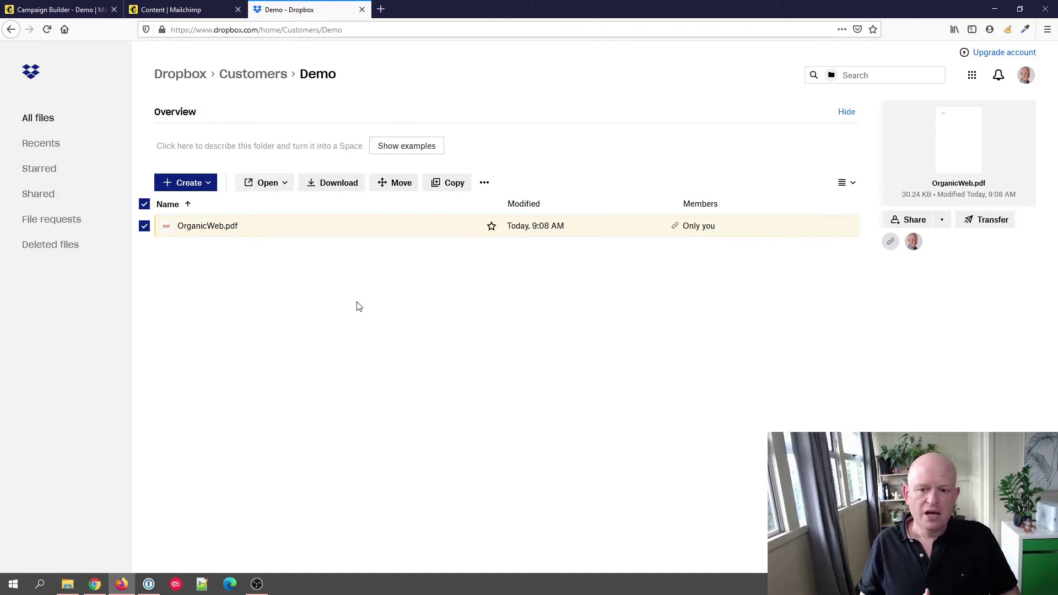
Close the Content Studio PDF preview to return to the uploaded-files grid
left_click(168, 10)
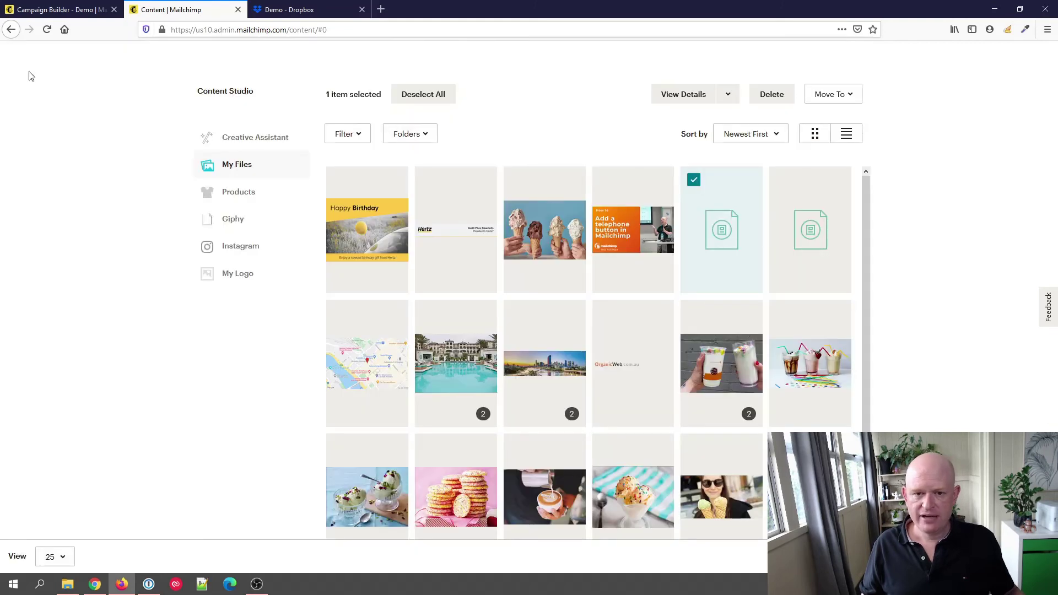
left_click(26, 59)
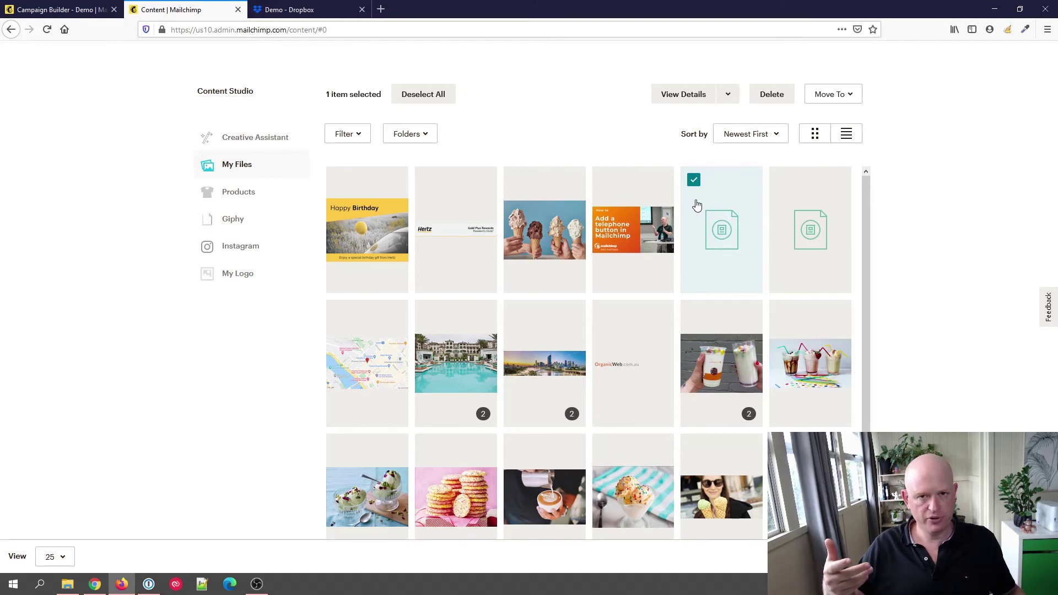
left_click(289, 9)
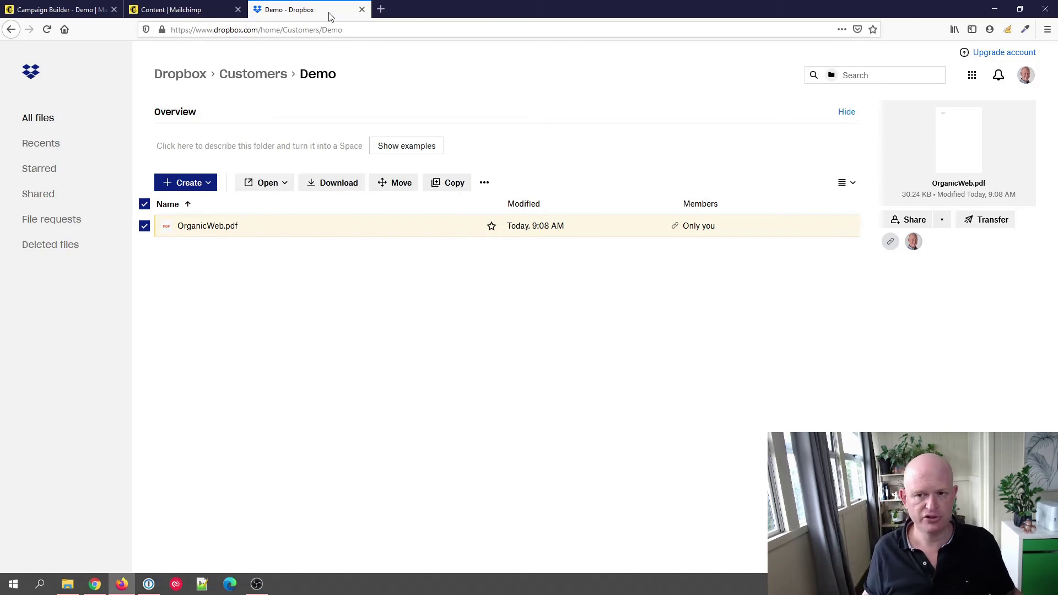
Verify the 'Read the whole article' button's Link to holds the Dropbox address
left_click(33, 11)
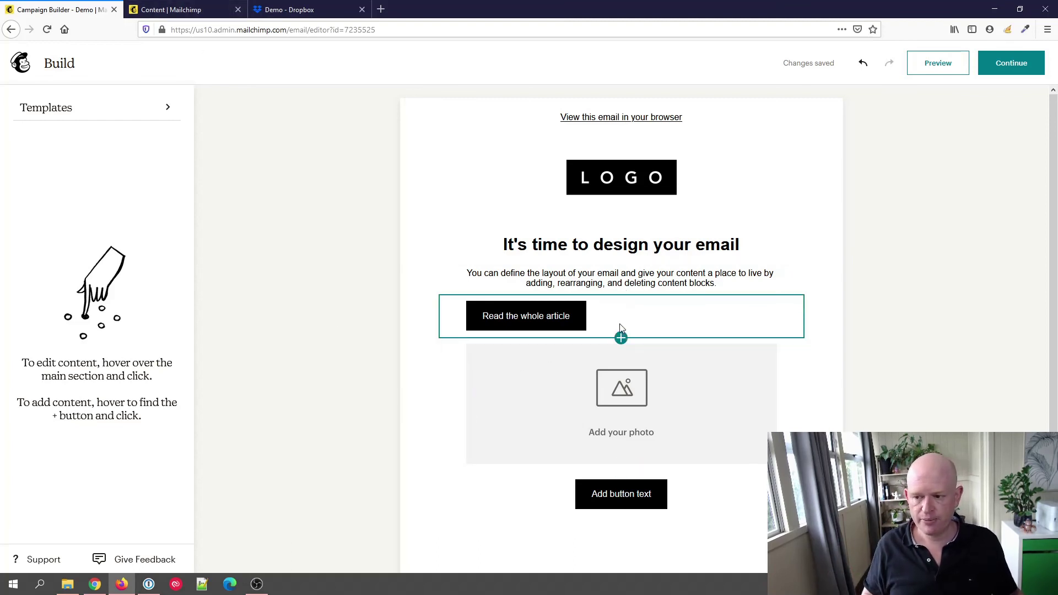
left_click(632, 319)
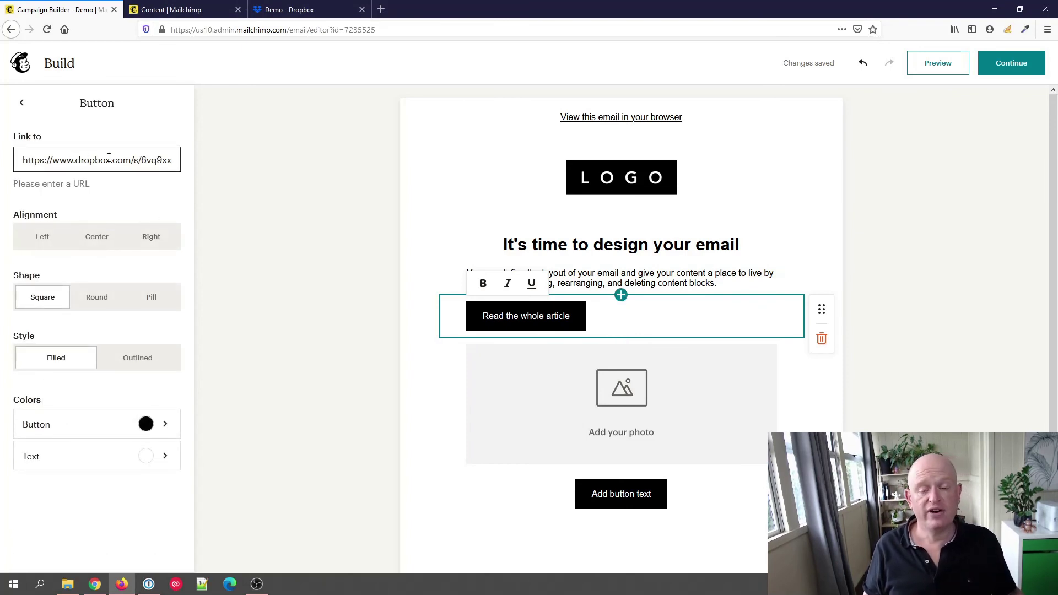
left_click(286, 215)
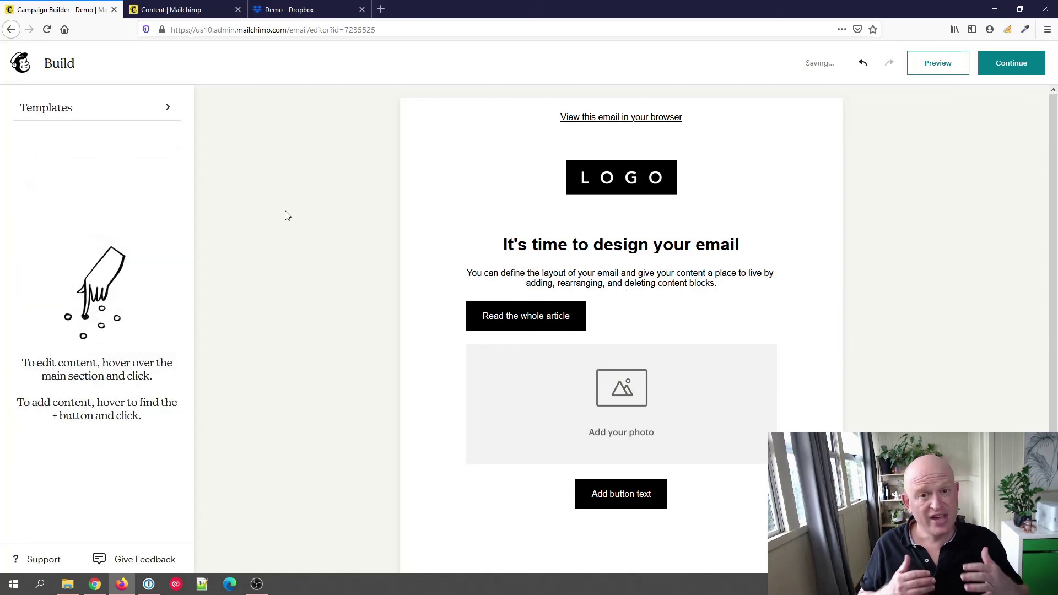